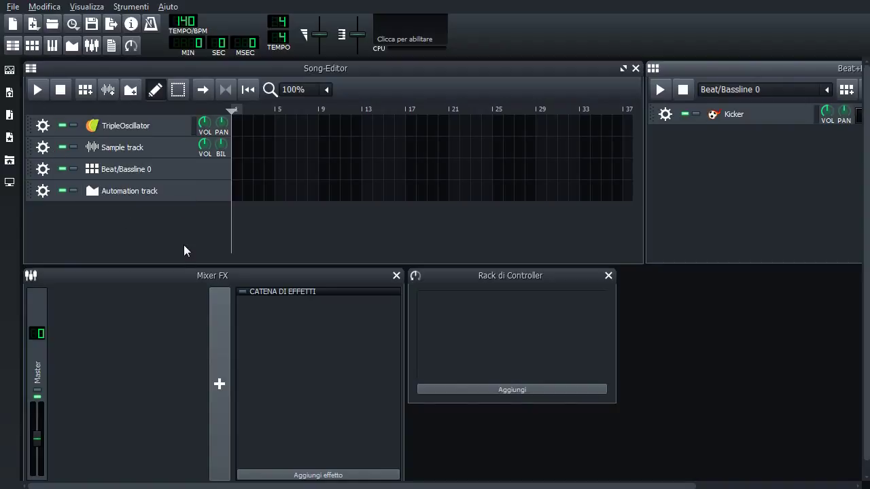
Look through the instrument plugins for the Sf2 Player and close the plugin list
{"action": "left_click", "coordinate": [8, 72]}
{"action": "scroll", "coordinate": [96, 367], "scroll_direction": "down", "scroll_amount": 2}
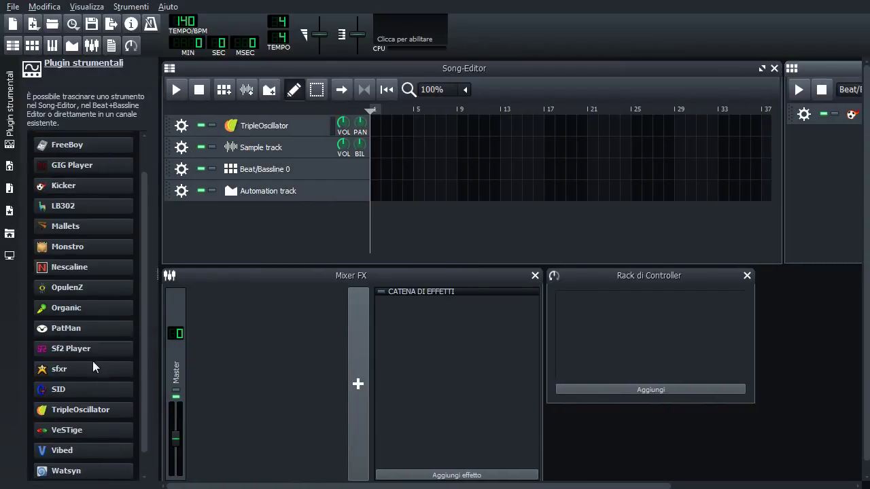
{"action": "mouse_move", "coordinate": [108, 371]}
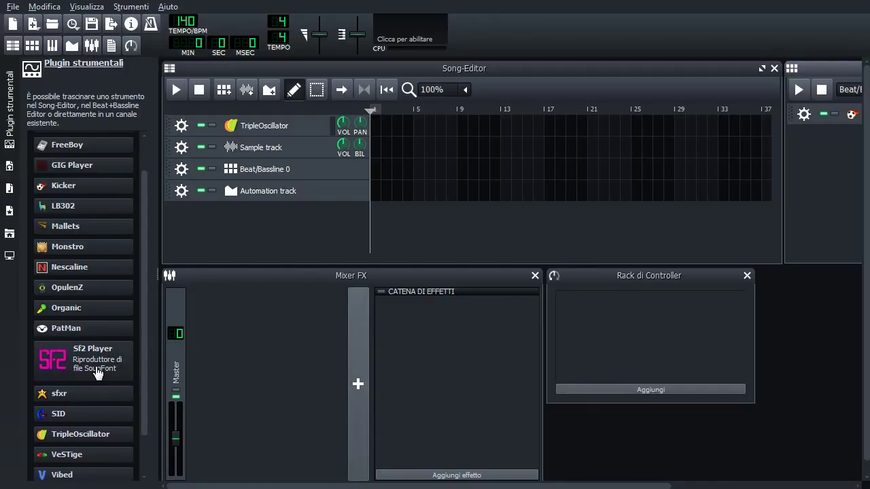
{"action": "left_click", "coordinate": [9, 102]}
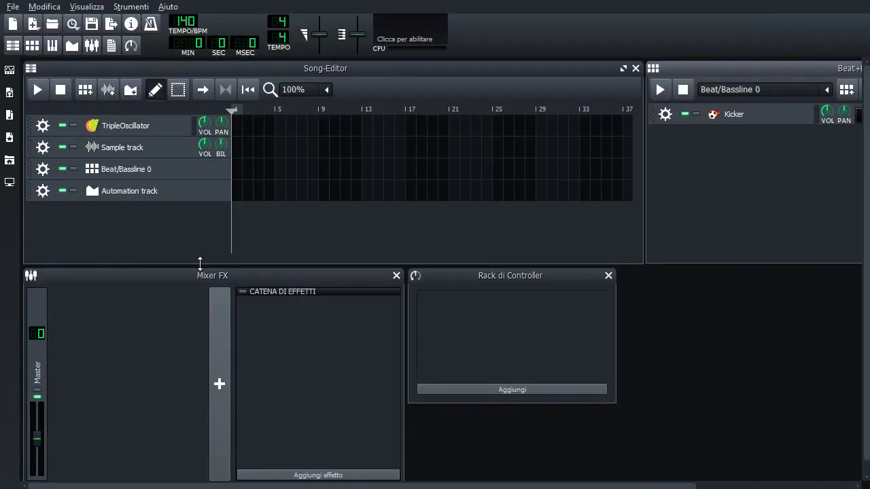
Expand the "z) Sound font" folder and its "25 Piano Soundfonts" subfolder in the samples library, widening the browser to fit the names
{"action": "left_click", "coordinate": [10, 117]}
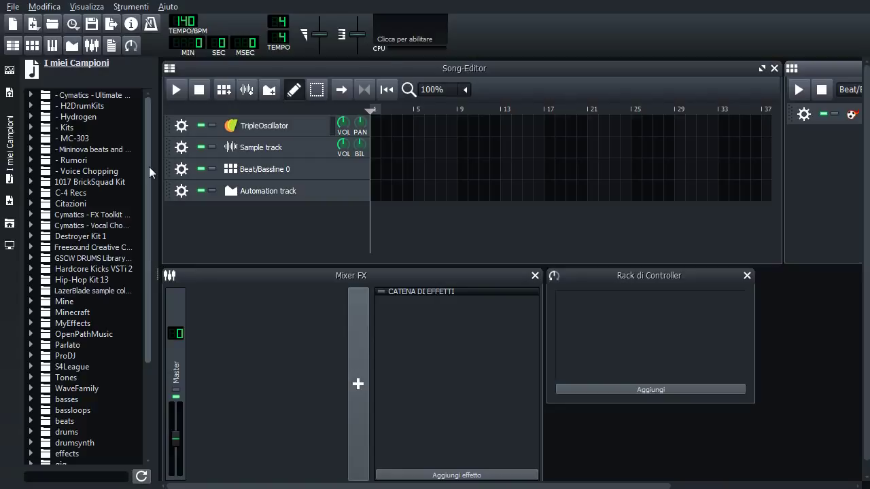
{"action": "left_click_drag", "start_coordinate": [149, 167], "coordinate": [137, 303]}
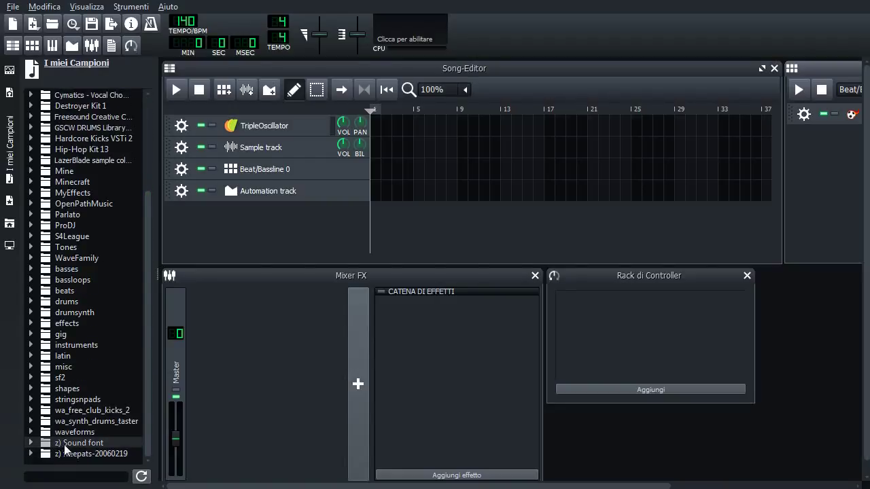
{"action": "left_click", "coordinate": [29, 443]}
{"action": "scroll", "coordinate": [93, 325], "scroll_direction": "down", "scroll_amount": 3}
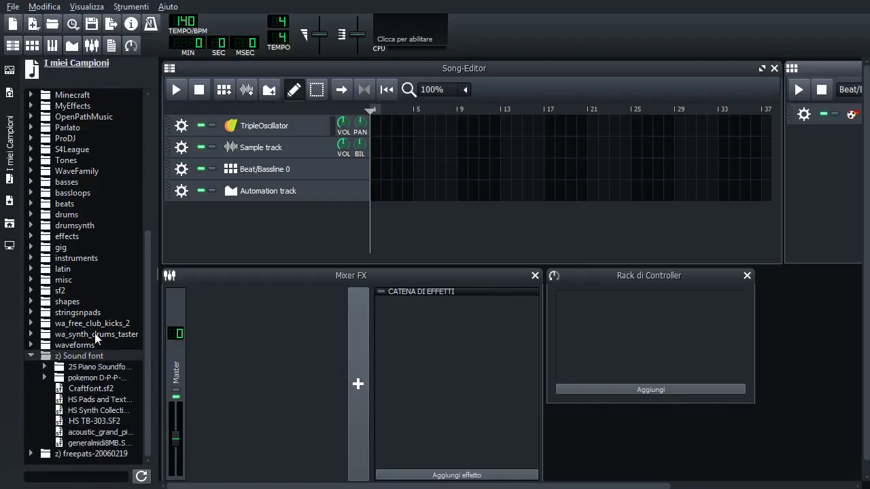
{"action": "left_click_drag", "start_coordinate": [162, 344], "coordinate": [210, 344]}
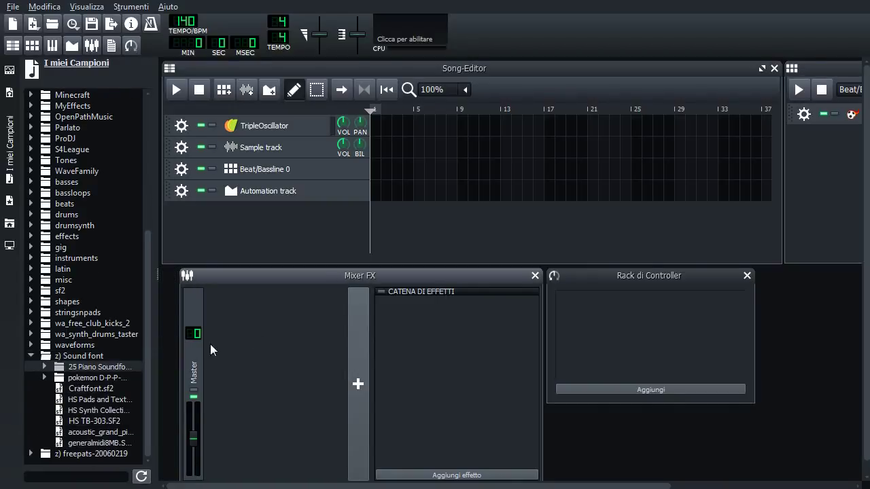
{"action": "left_click_drag", "start_coordinate": [156, 340], "coordinate": [180, 342]}
{"action": "left_click", "coordinate": [120, 368]}
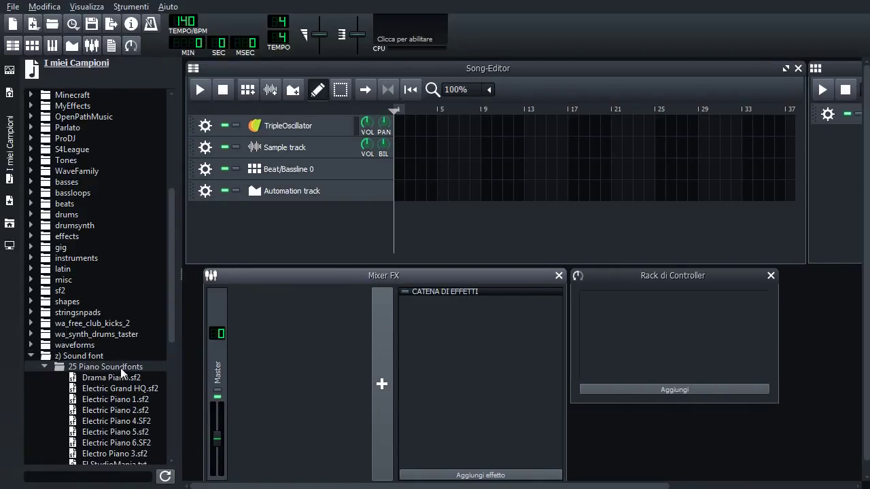
Browse the piano soundfonts and preview Electric Piano 1, Electric Piano 5 and Electro Piano 3
{"action": "scroll", "coordinate": [147, 297], "scroll_direction": "down", "scroll_amount": 4}
{"action": "scroll", "coordinate": [147, 297], "scroll_direction": "down", "scroll_amount": 4}
{"action": "scroll", "coordinate": [128, 333], "scroll_direction": "up", "scroll_amount": 2}
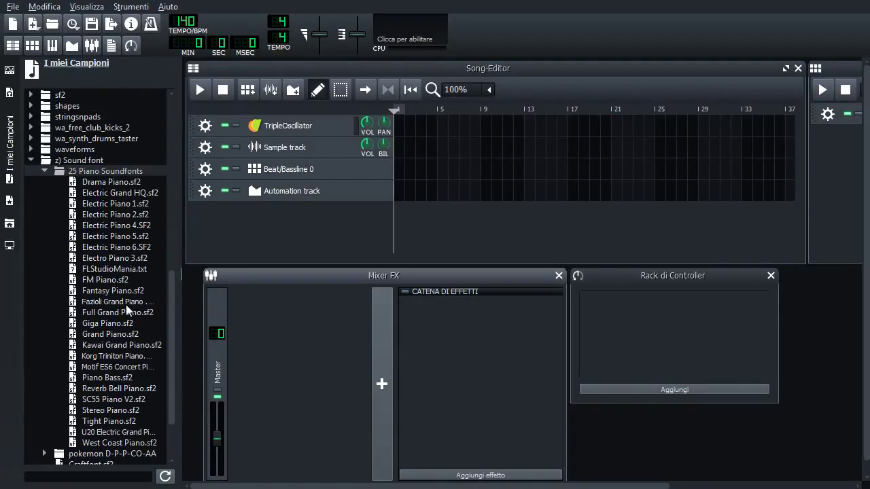
{"action": "left_click", "coordinate": [113, 204]}
{"action": "left_click", "coordinate": [117, 236]}
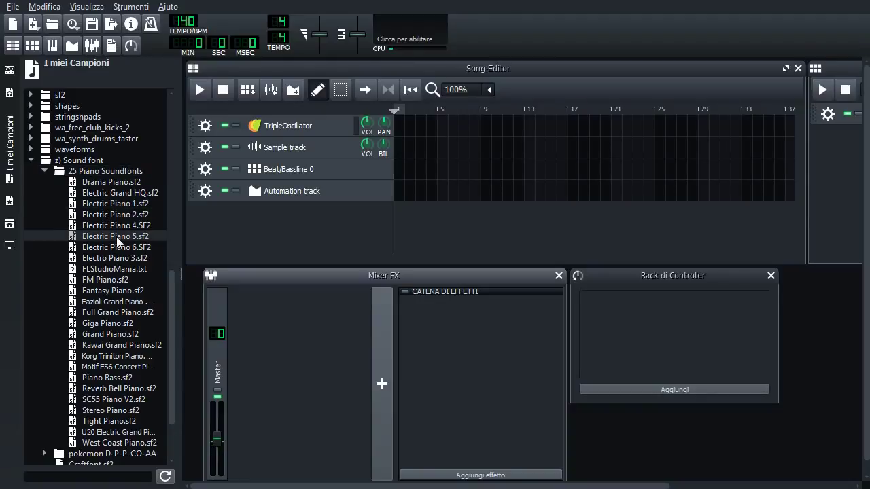
{"action": "left_click", "coordinate": [123, 261]}
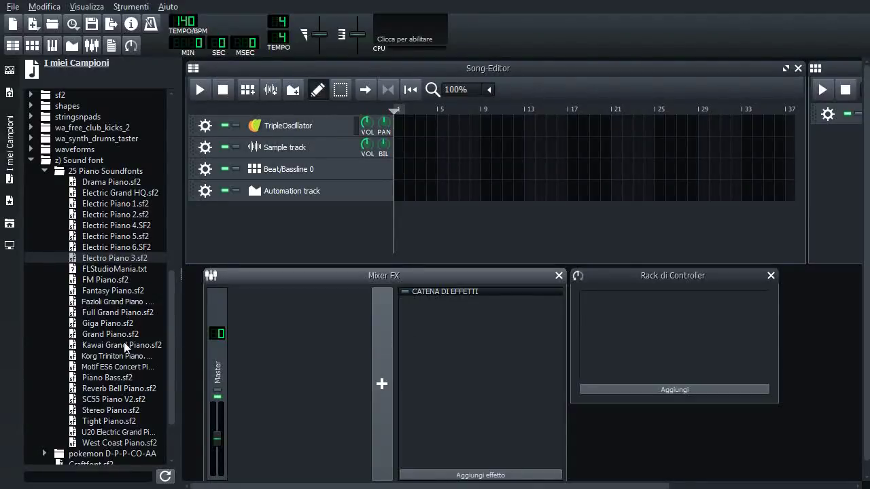
Load the Fazioli Grand Piano soundfont into a new Song-Editor track and hide the samples browser
{"action": "right_click", "coordinate": [103, 303]}
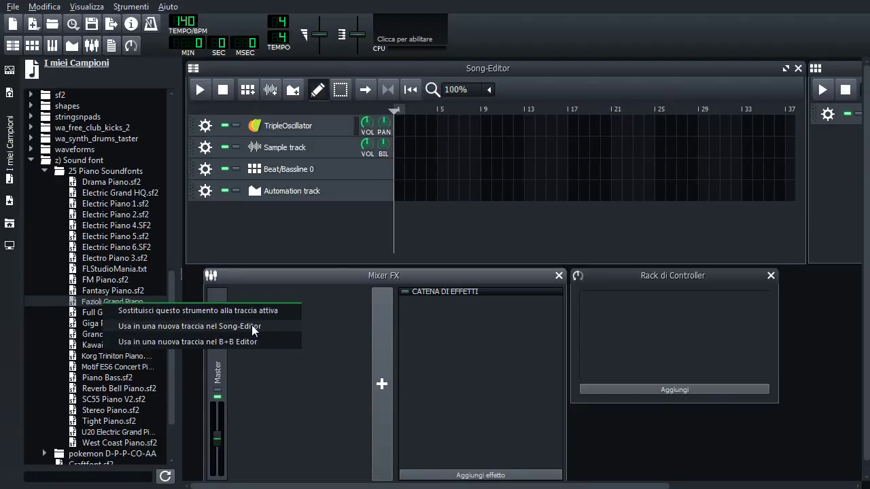
{"action": "left_click", "coordinate": [269, 329]}
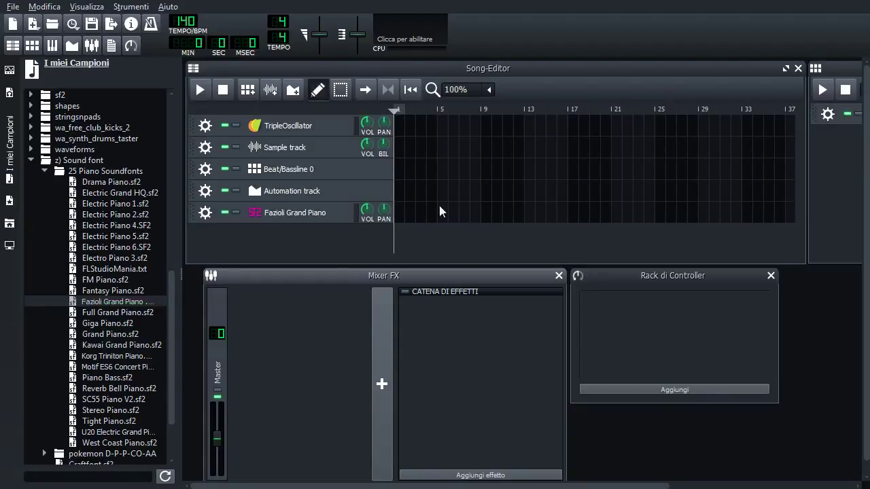
{"action": "left_click", "coordinate": [9, 143]}
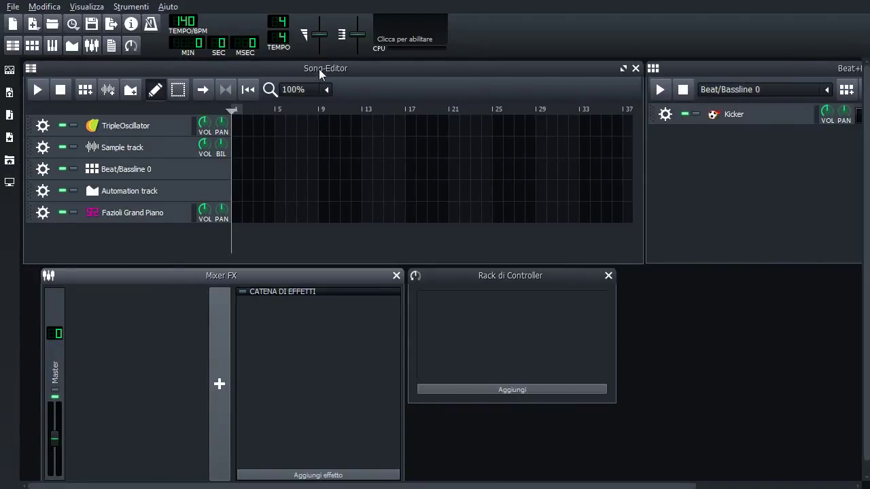
Open the Fazioli Grand Piano track's instrument window, place it over the Song-Editor and play a few test notes
{"action": "left_click_drag", "start_coordinate": [319, 68], "coordinate": [372, 71]}
{"action": "left_click", "coordinate": [215, 213]}
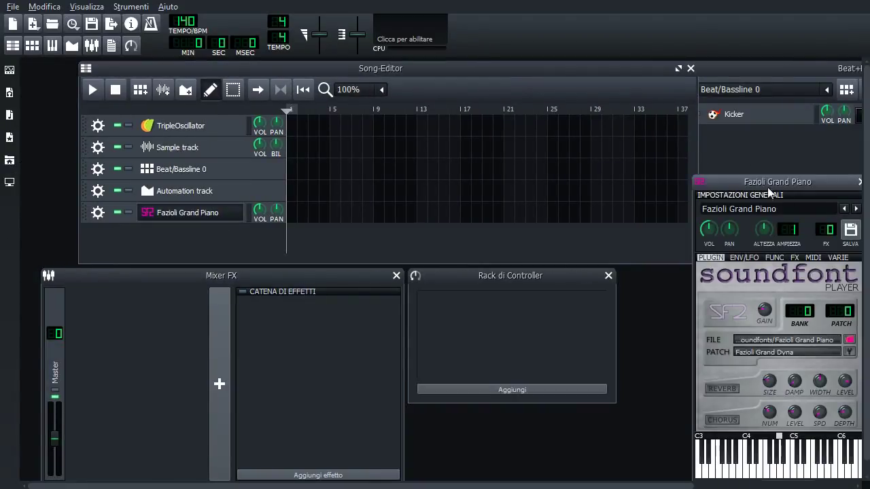
{"action": "left_click_drag", "start_coordinate": [767, 187], "coordinate": [388, 166]}
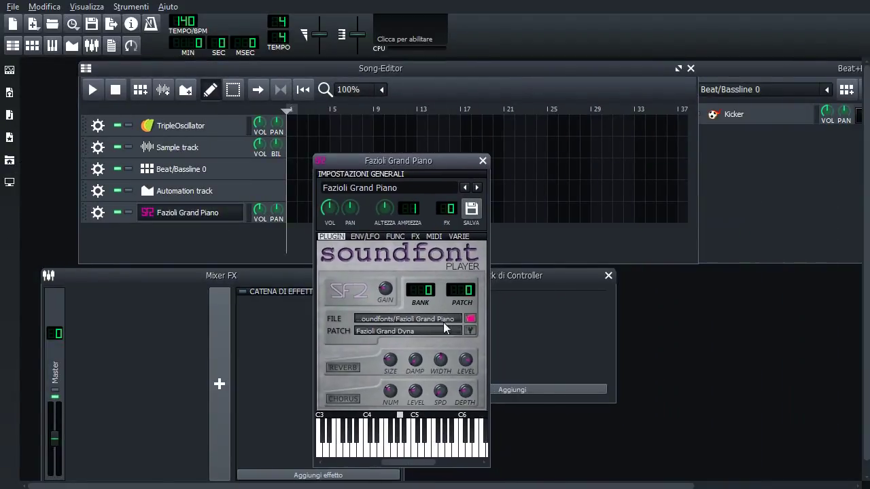
{"action": "left_click", "coordinate": [401, 450]}
{"action": "left_click", "coordinate": [442, 454]}
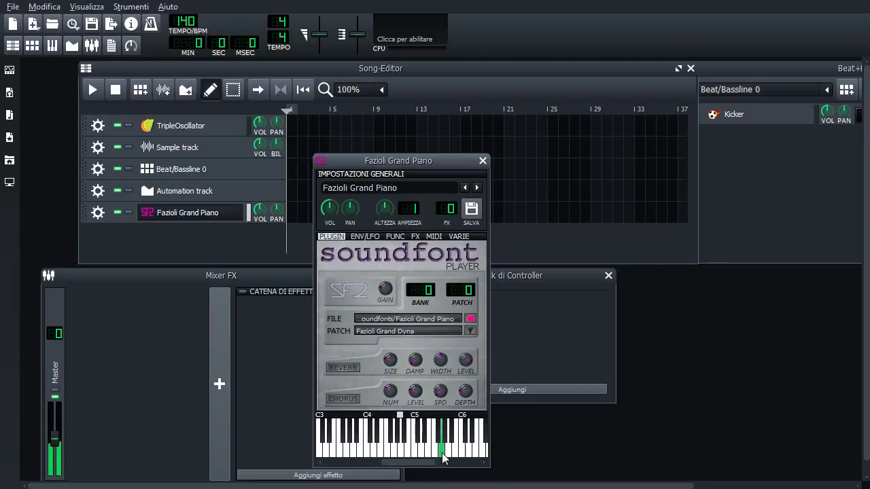
{"action": "left_click", "coordinate": [457, 454]}
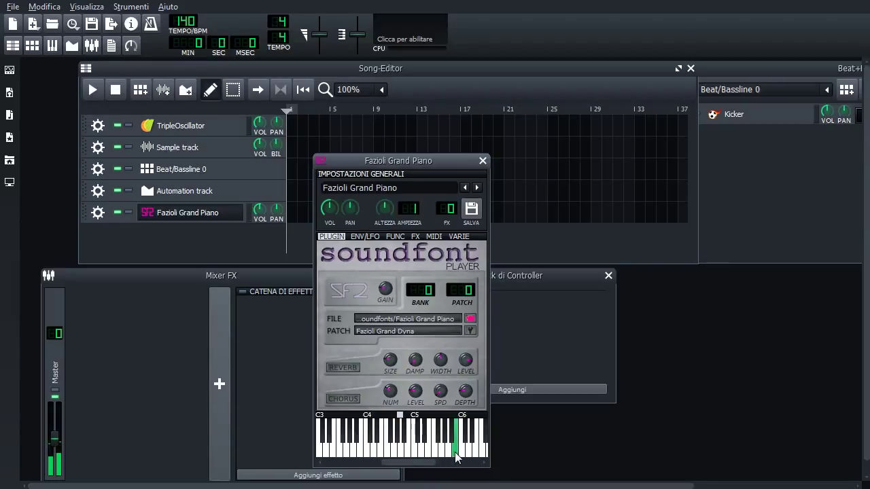
Raise the soundfont player's gain to 5, playing piano notes between adjustments to test the loudness
{"action": "left_click", "coordinate": [386, 289]}
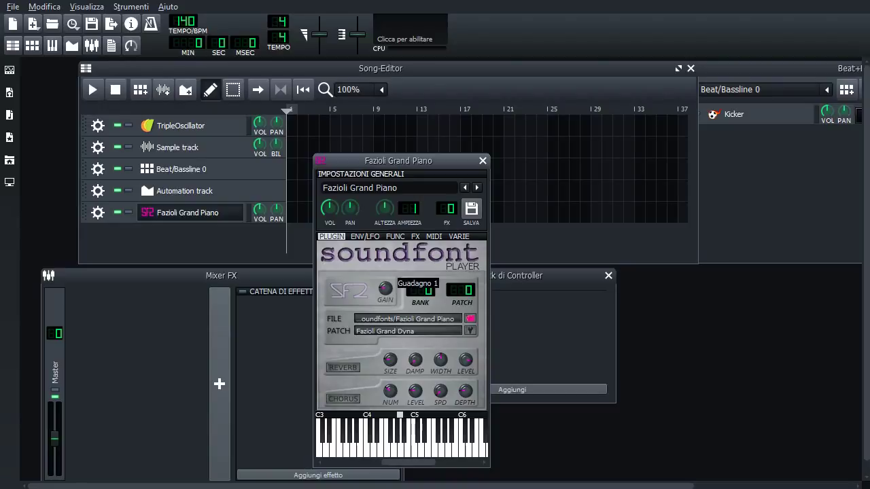
{"action": "left_click_drag", "start_coordinate": [386, 289], "coordinate": [386, 276]}
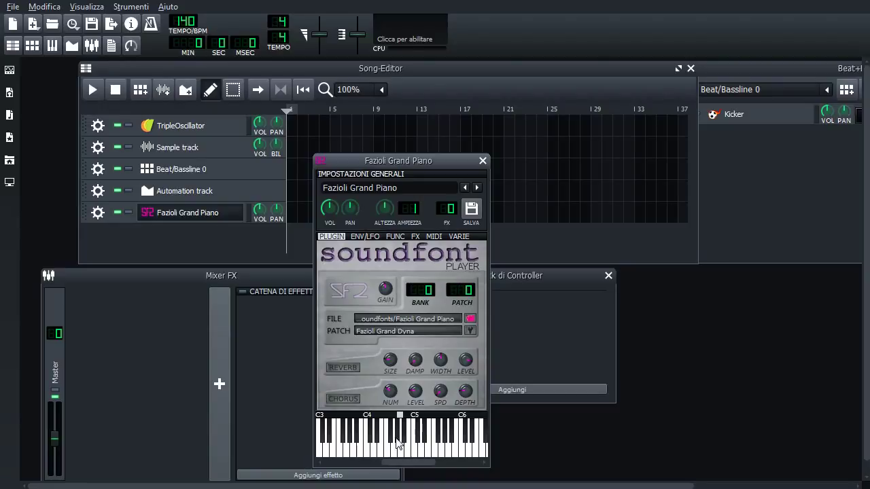
{"action": "left_click", "coordinate": [397, 449]}
{"action": "left_click", "coordinate": [451, 448]}
{"action": "left_click", "coordinate": [409, 454]}
{"action": "left_click", "coordinate": [398, 454]}
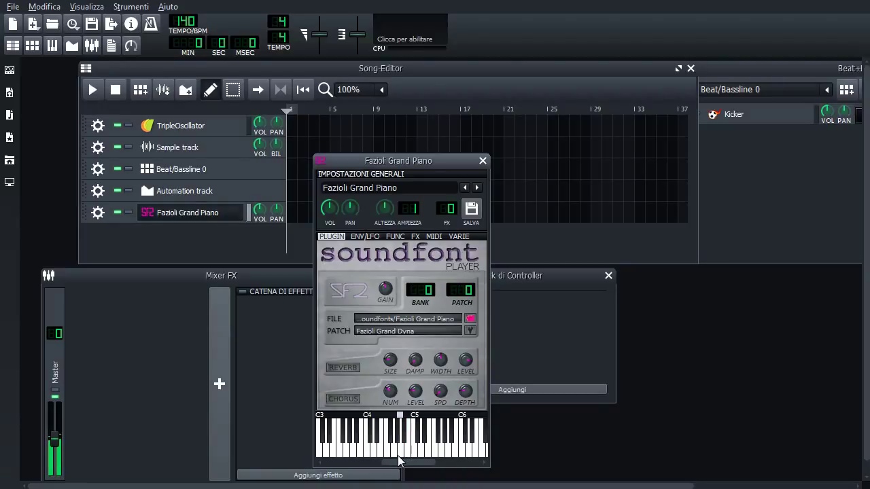
{"action": "left_click_drag", "start_coordinate": [385, 289], "coordinate": [384, 273]}
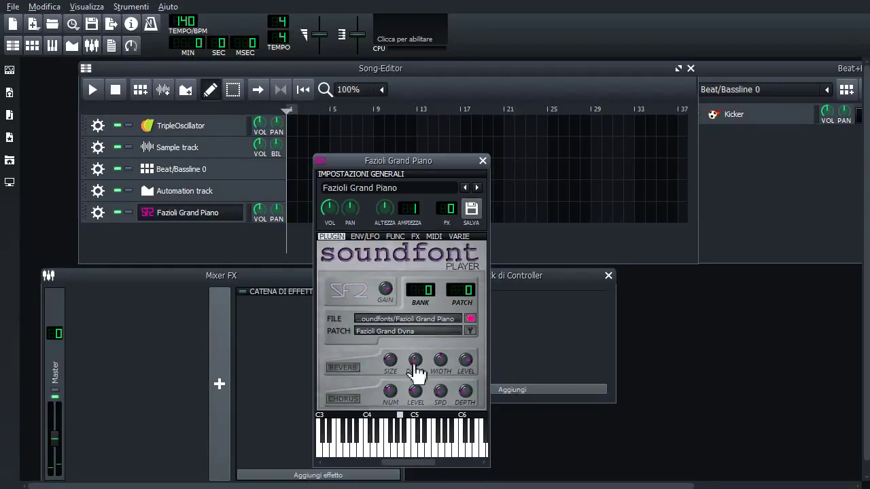
{"action": "left_click", "coordinate": [402, 457]}
{"action": "left_click", "coordinate": [440, 457]}
{"action": "key", "text": "m"}
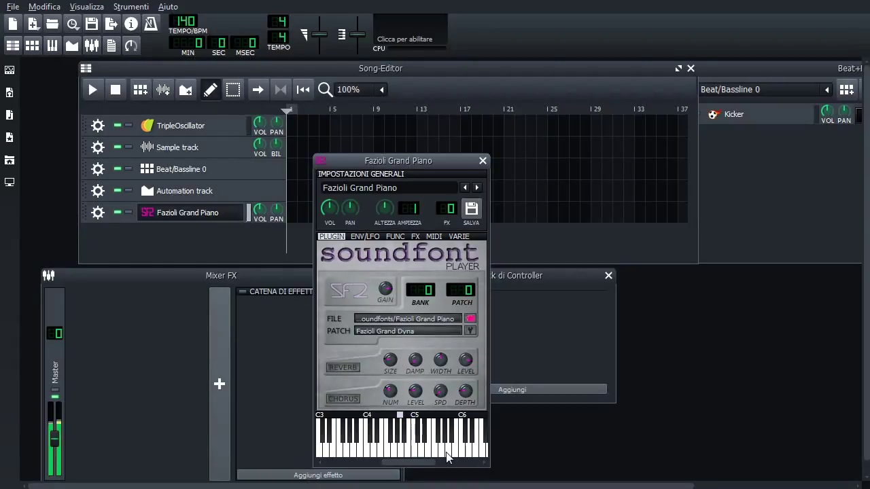
{"action": "key", "text": "e"}
{"action": "key", "text": "n"}
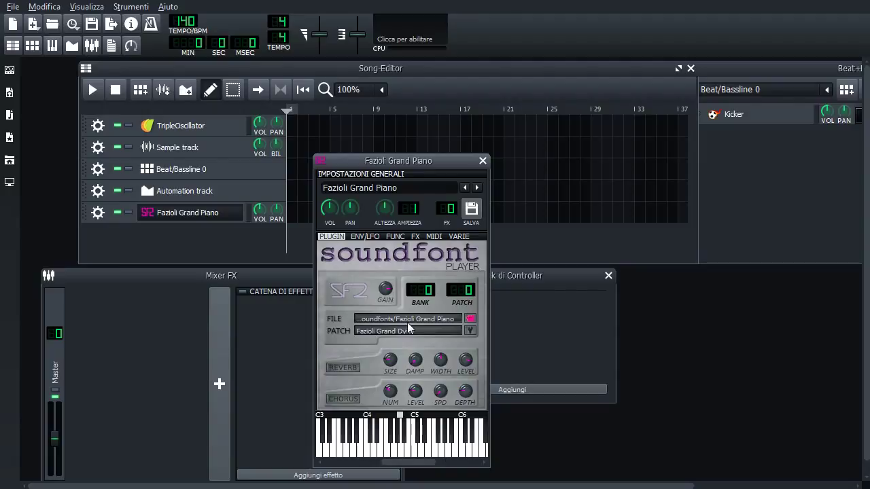
Look at the devices offered for the piano track's MIDI input, and play more notes from the soundfont player view
{"action": "left_click", "coordinate": [434, 237]}
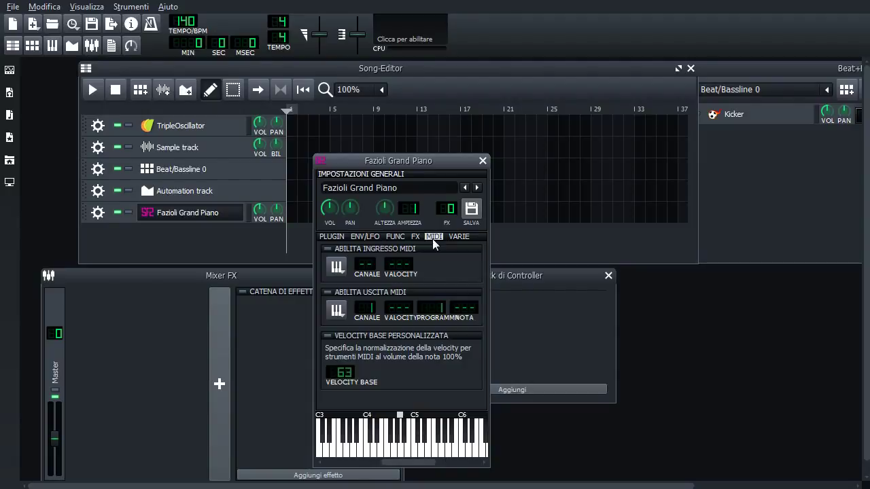
{"action": "left_click", "coordinate": [346, 271]}
{"action": "left_click", "coordinate": [381, 294]}
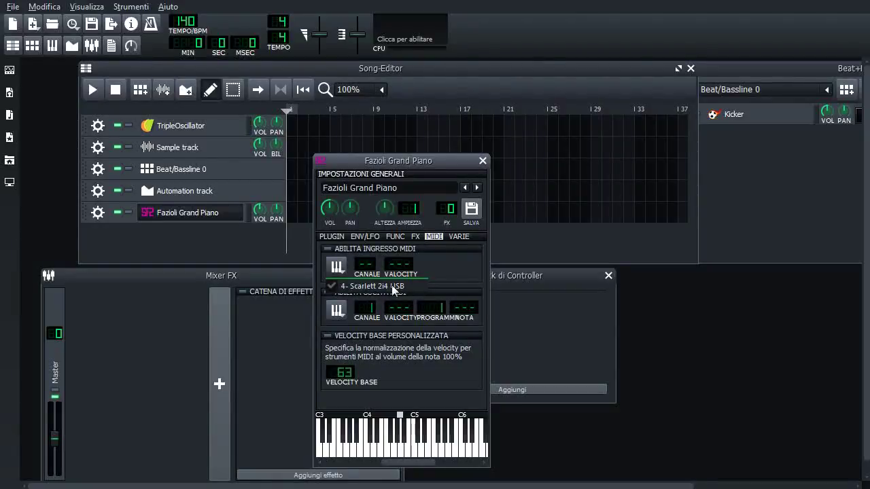
{"action": "left_click", "coordinate": [440, 275]}
{"action": "left_click", "coordinate": [333, 237]}
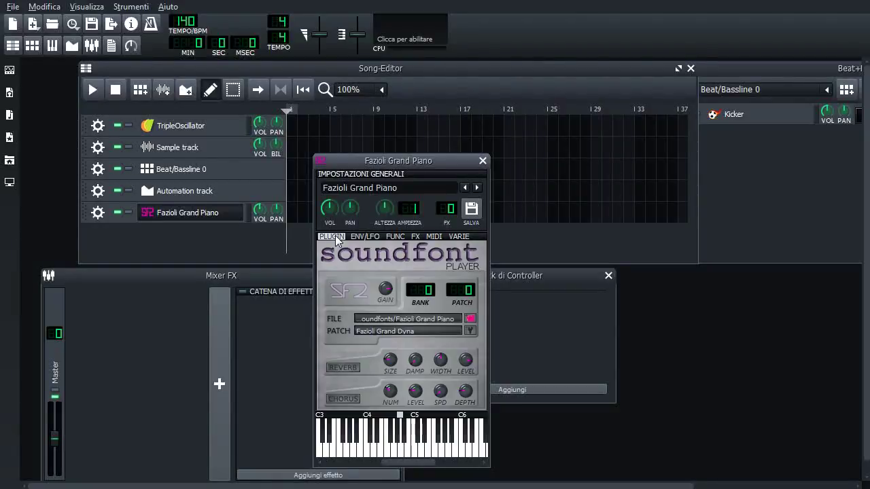
{"action": "left_click_drag", "start_coordinate": [450, 449], "coordinate": [461, 460]}
View the piano track's effects chain and check the soundfont player's gain value
{"action": "left_click", "coordinate": [415, 236]}
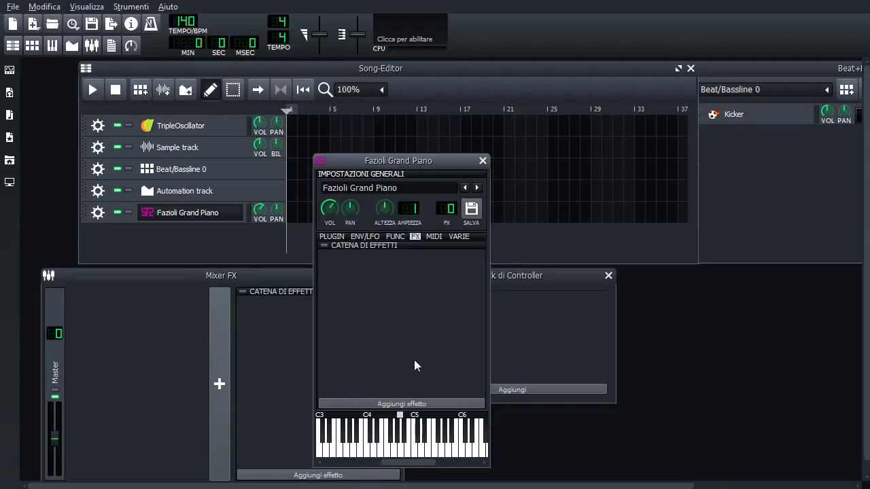
{"action": "left_click", "coordinate": [331, 236]}
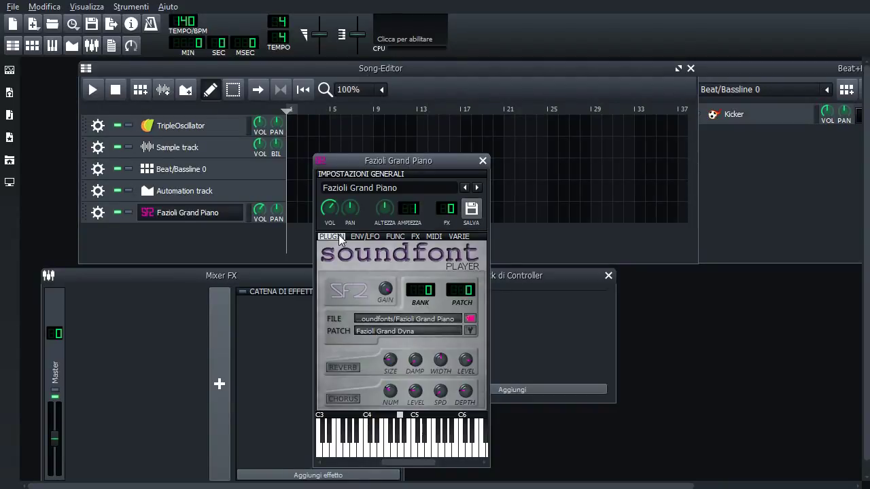
{"action": "left_click", "coordinate": [385, 290]}
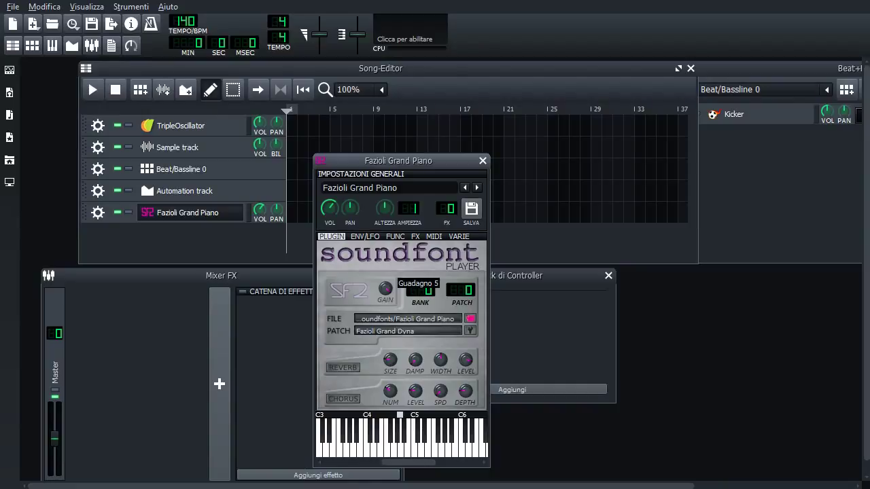
Add the Calf Reverb LADSPA effect to the piano track's effects chain and place its control window beside the instrument window
{"action": "left_click", "coordinate": [415, 238]}
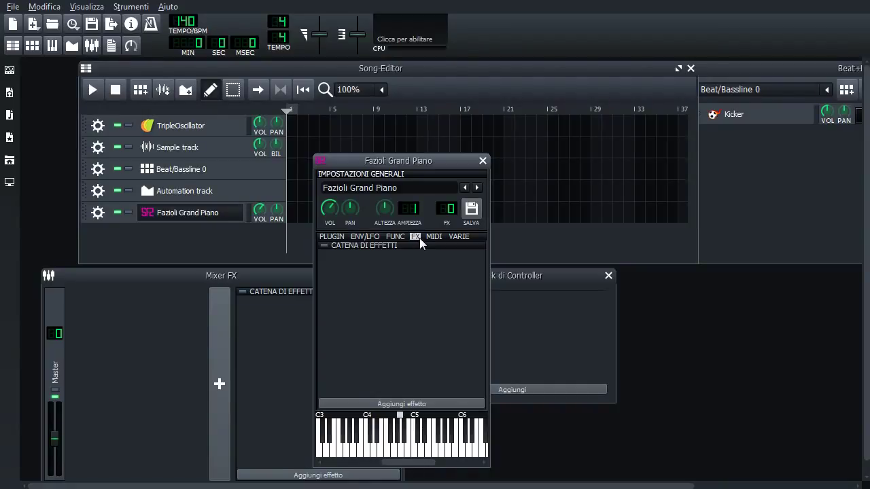
{"action": "left_click", "coordinate": [410, 404]}
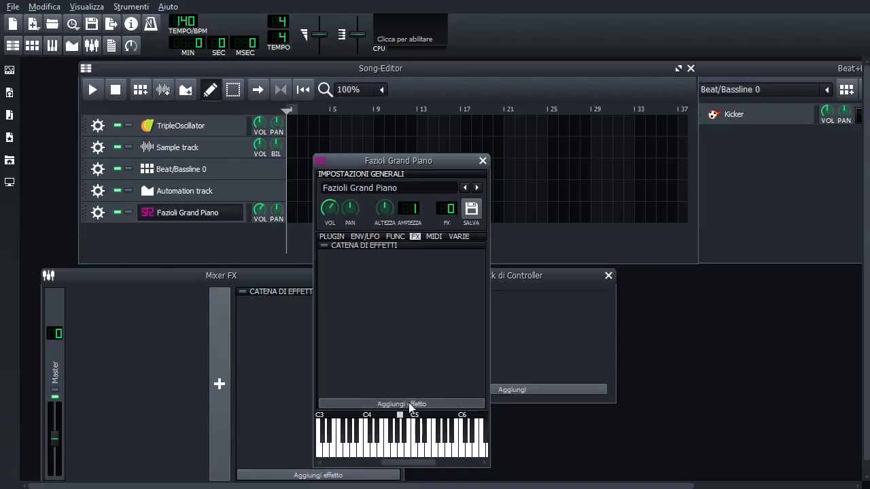
{"action": "left_click_drag", "start_coordinate": [422, 92], "coordinate": [455, 92]}
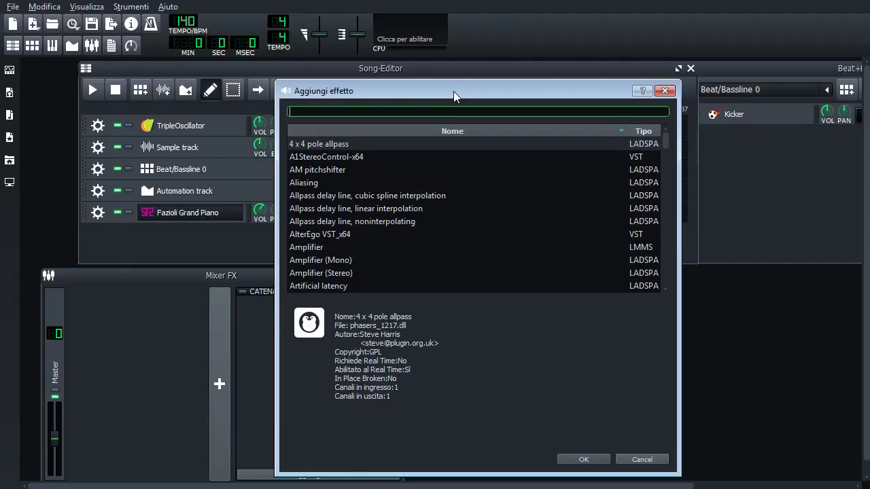
{"action": "type", "text": "rev"}
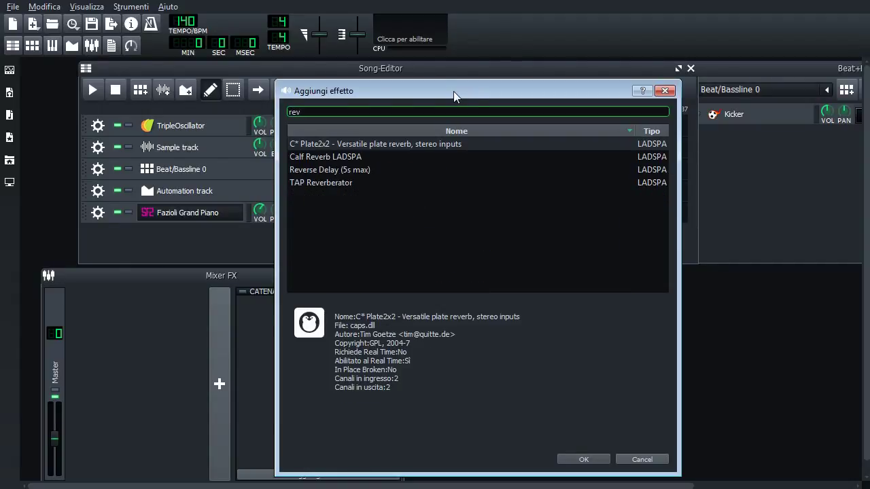
{"action": "left_click", "coordinate": [348, 145]}
{"action": "left_click", "coordinate": [347, 157]}
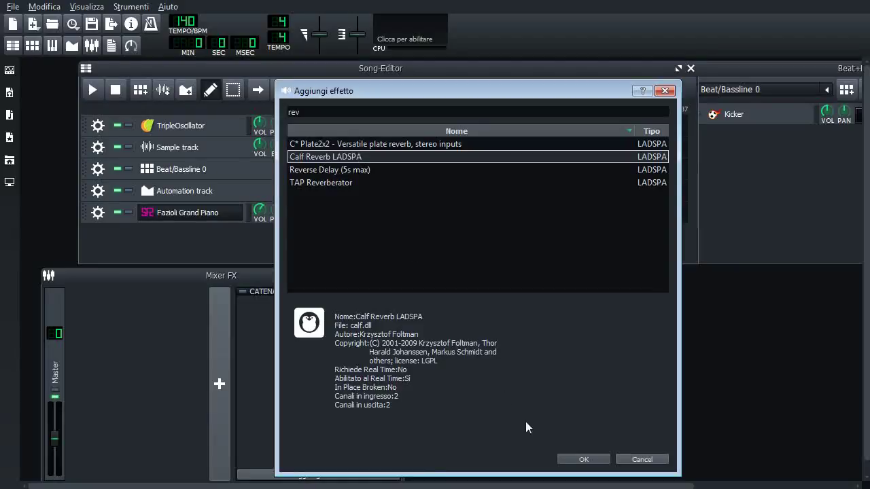
{"action": "left_click", "coordinate": [577, 461]}
{"action": "left_click_drag", "start_coordinate": [792, 272], "coordinate": [665, 187]}
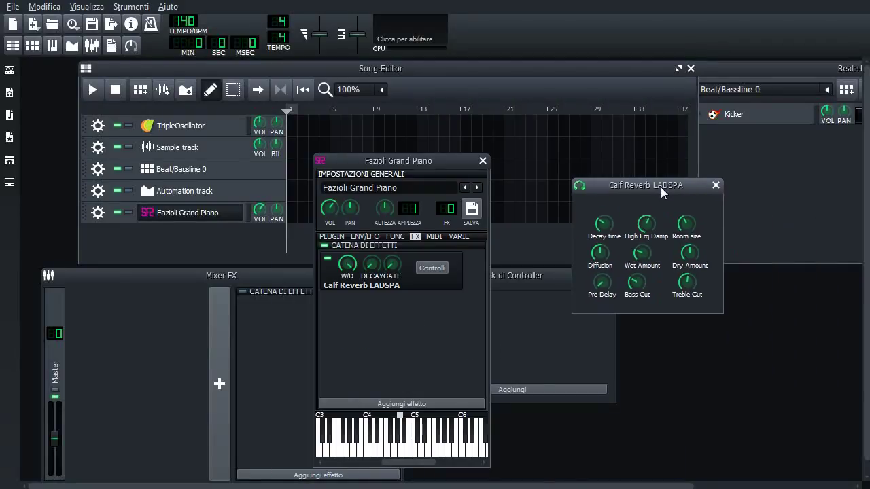
Play several low and high test notes on the piano to hear the reverb
{"action": "left_click", "coordinate": [400, 453]}
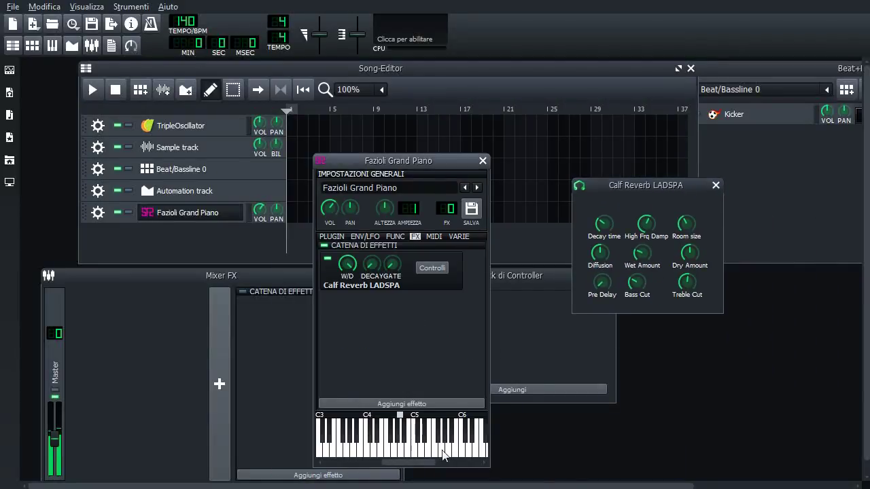
{"action": "left_click", "coordinate": [463, 454]}
{"action": "left_click", "coordinate": [482, 455]}
{"action": "left_click", "coordinate": [453, 457]}
{"action": "left_click", "coordinate": [388, 449]}
{"action": "left_click", "coordinate": [354, 449]}
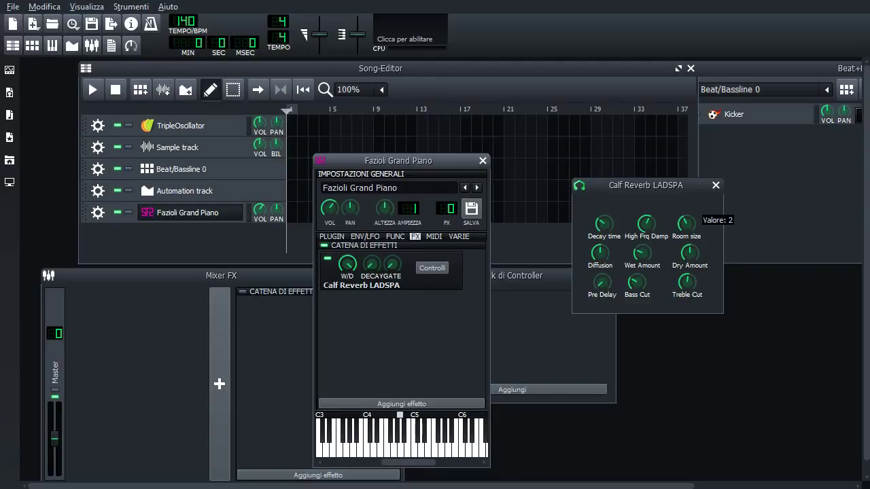
Raise the reverb's room size above 3 and play a few notes to test it
{"action": "left_click", "coordinate": [694, 227]}
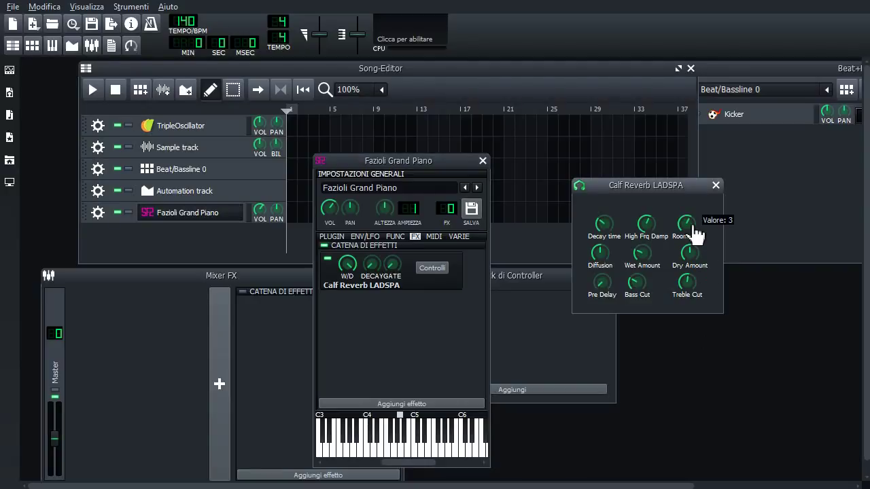
{"action": "left_click", "coordinate": [396, 441]}
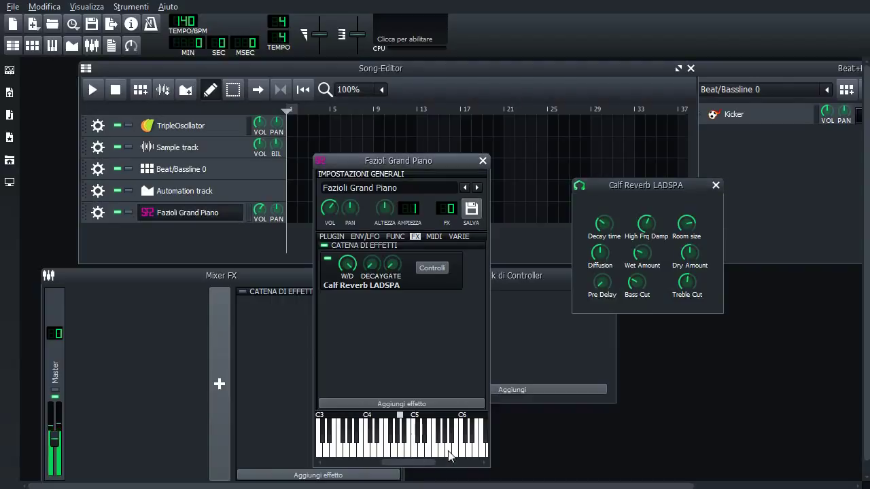
{"action": "left_click", "coordinate": [416, 454]}
{"action": "left_click_drag", "start_coordinate": [424, 454], "coordinate": [457, 455]}
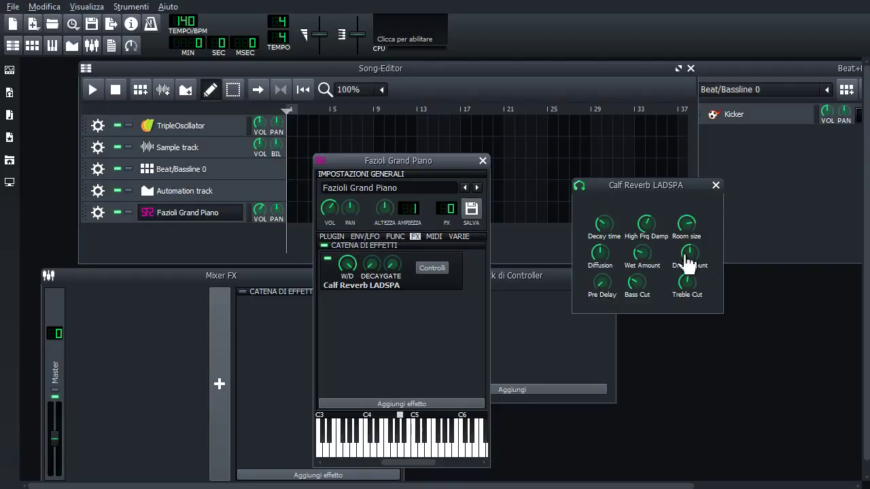
Raise the reverb's wet amount slightly and play notes to hear the difference
{"action": "left_click", "coordinate": [642, 253]}
{"action": "mouse_move", "coordinate": [642, 253]}
{"action": "left_mouse_down"}
{"action": "mouse_move", "coordinate": [642, 267]}
{"action": "mouse_move", "coordinate": [650, 257]}
{"action": "left_mouse_up"}
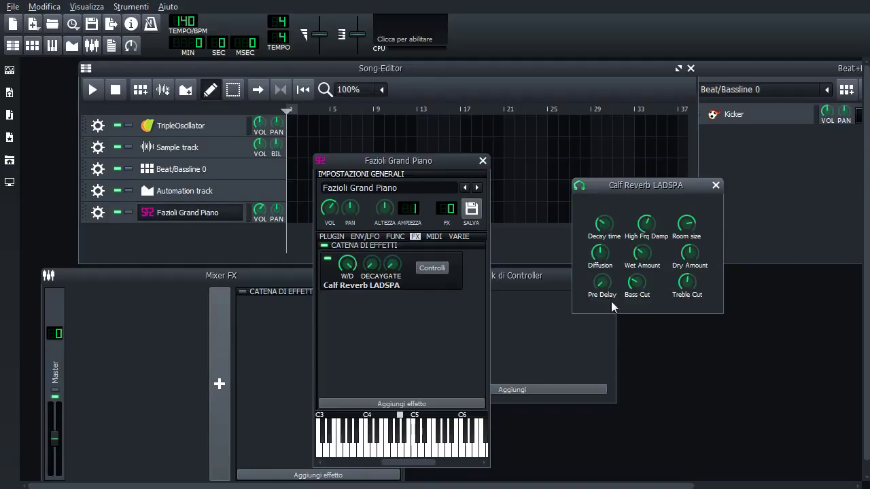
{"action": "left_click", "coordinate": [403, 448]}
{"action": "left_click", "coordinate": [417, 450]}
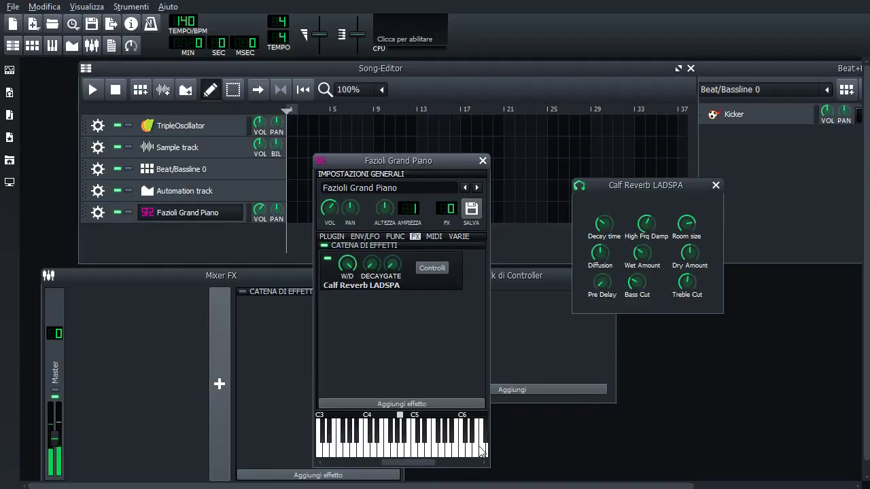
Turn the reverb's dry amount down to its minimum and play test notes across the keyboard
{"action": "left_click_drag", "start_coordinate": [693, 260], "coordinate": [693, 260]}
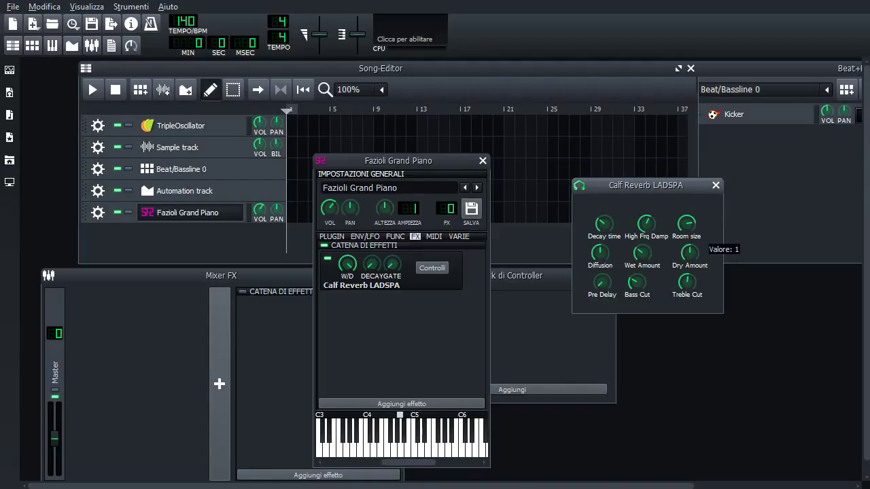
{"action": "left_click_drag", "start_coordinate": [694, 260], "coordinate": [701, 254]}
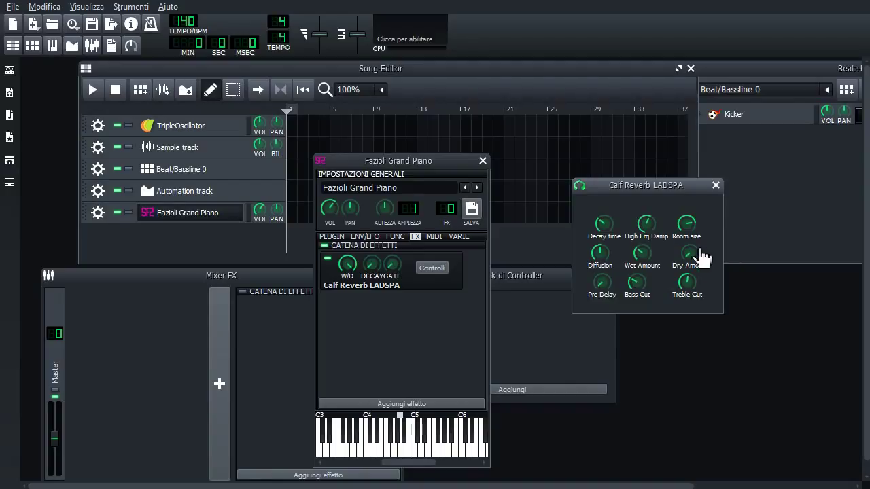
{"action": "left_click", "coordinate": [406, 456]}
{"action": "left_click", "coordinate": [478, 449]}
{"action": "left_click", "coordinate": [430, 449]}
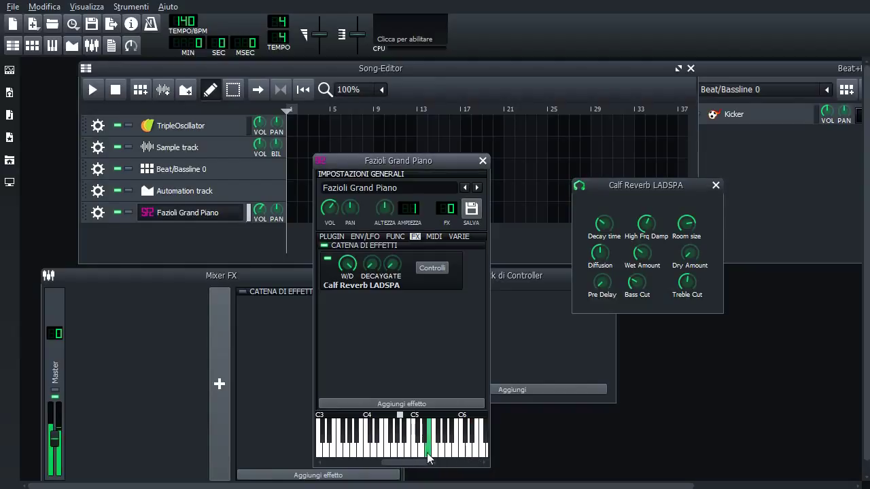
{"action": "left_click", "coordinate": [362, 448]}
{"action": "right_click", "coordinate": [682, 278]}
{"action": "left_click", "coordinate": [658, 346]}
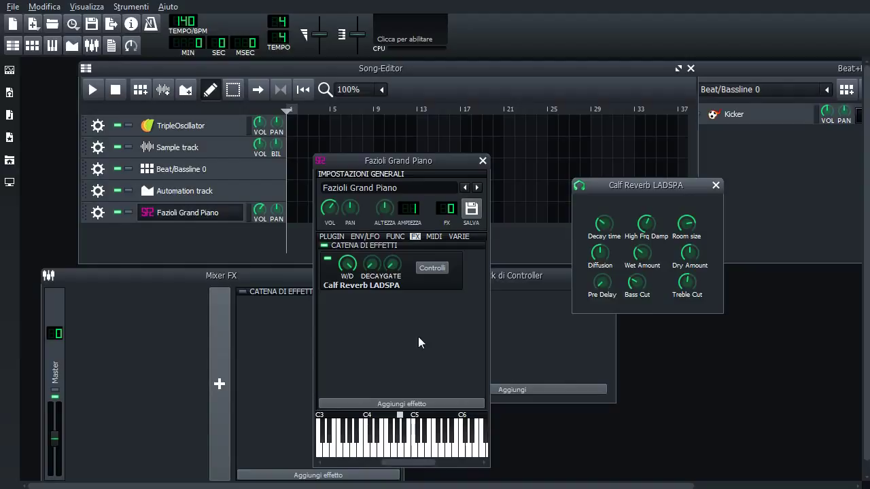
Close the reverb controls, add a Dual Filter effect to the piano track and place its window beside the instrument window
{"action": "left_click", "coordinate": [716, 186]}
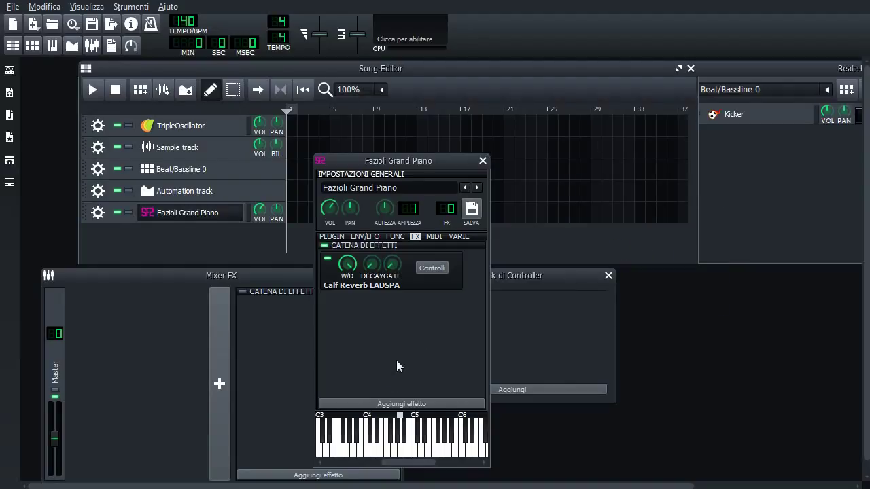
{"action": "left_click", "coordinate": [401, 403]}
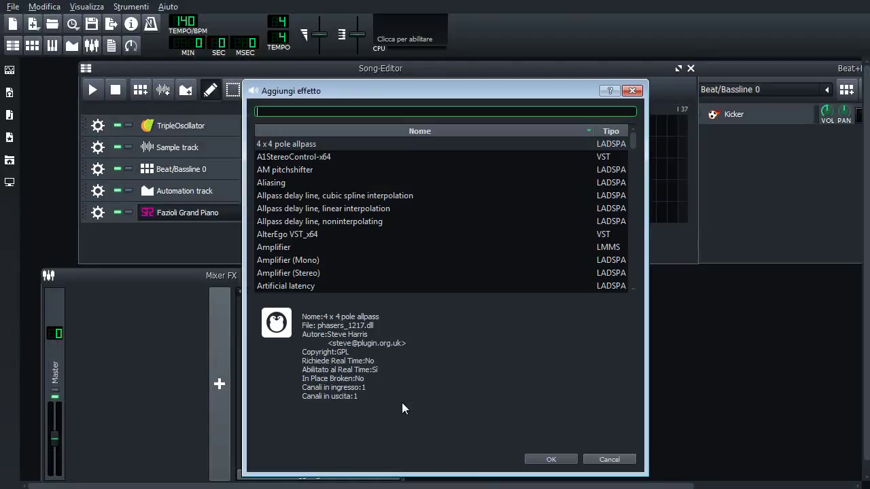
{"action": "type", "text": "dual"}
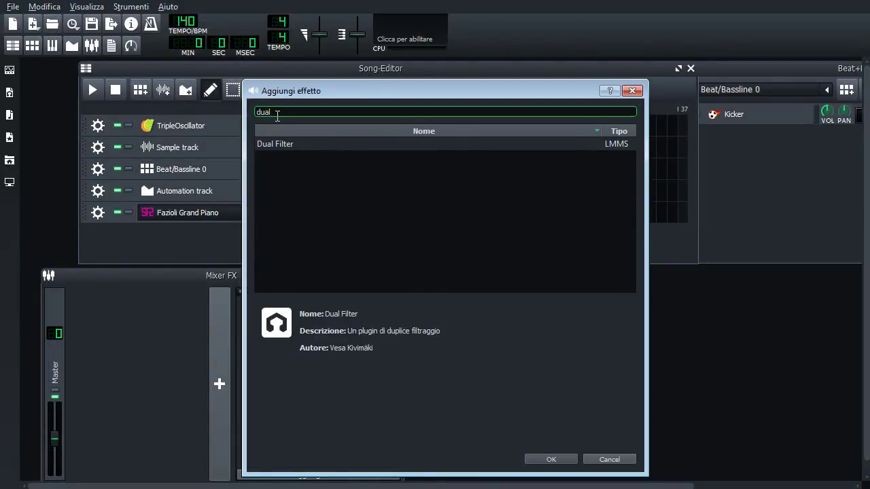
{"action": "double_click", "coordinate": [277, 144]}
{"action": "left_click_drag", "start_coordinate": [753, 265], "coordinate": [576, 207]}
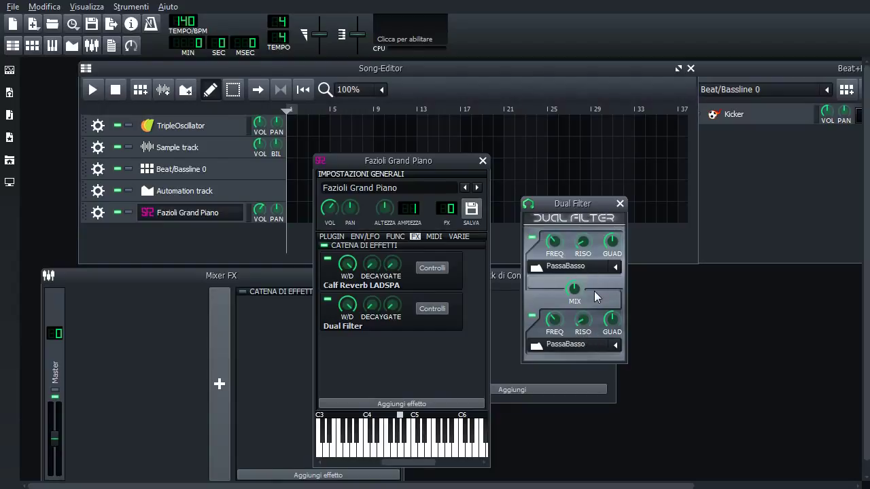
Turn the Dual Filter's mix down to its minimum and lower the first filter's cutoff frequency to about 3030 Hz, playing test notes
{"action": "left_click", "coordinate": [575, 289]}
{"action": "mouse_move", "coordinate": [574, 289]}
{"action": "left_mouse_down"}
{"action": "mouse_move", "coordinate": [574, 282]}
{"action": "mouse_move", "coordinate": [575, 290]}
{"action": "left_mouse_up"}
{"action": "left_click_drag", "start_coordinate": [556, 245], "coordinate": [559, 248]}
{"action": "key", "text": "q"}
{"action": "key", "text": "n"}
{"action": "key", "text": "w"}
{"action": "left_click_drag", "start_coordinate": [554, 253], "coordinate": [554, 254]}
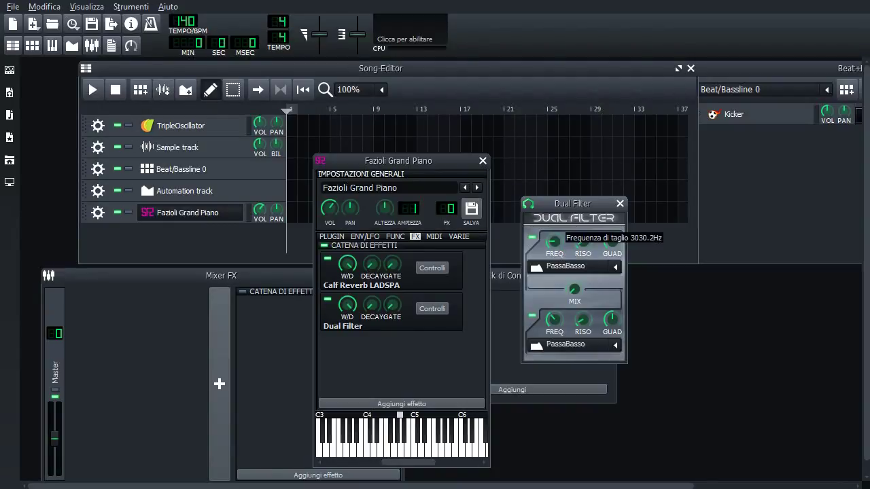
{"action": "left_click_drag", "start_coordinate": [554, 253], "coordinate": [554, 254]}
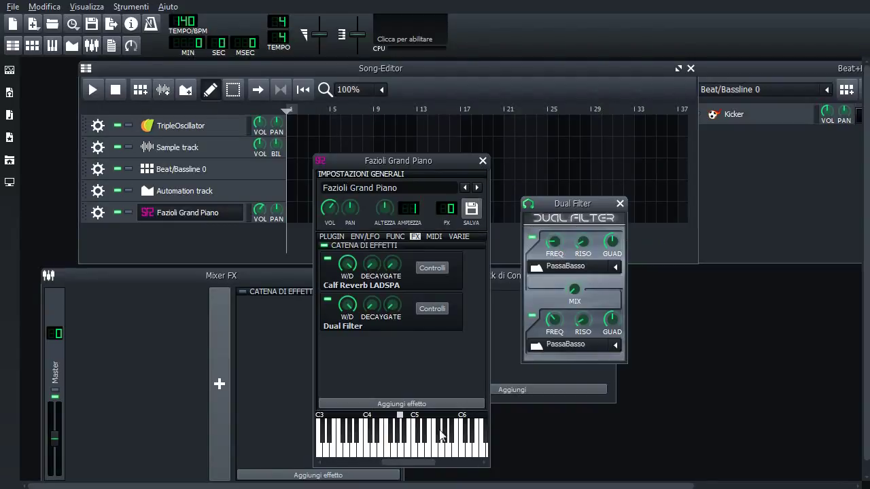
{"action": "left_click", "coordinate": [406, 452]}
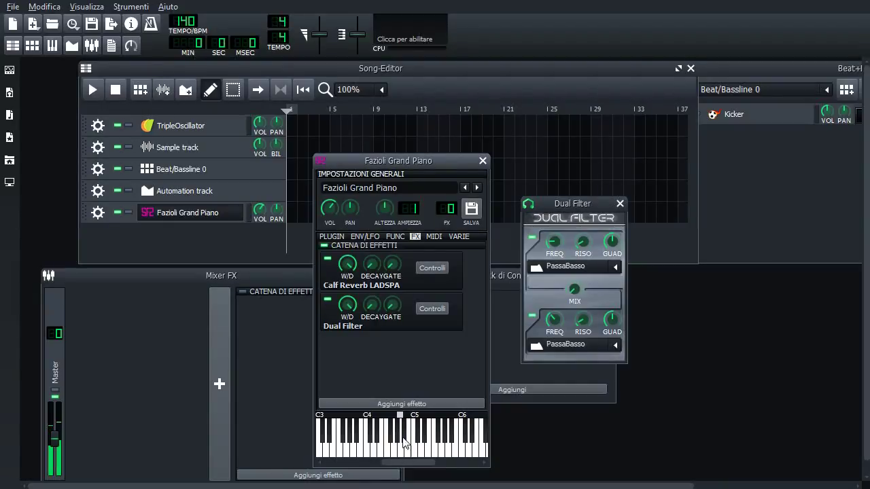